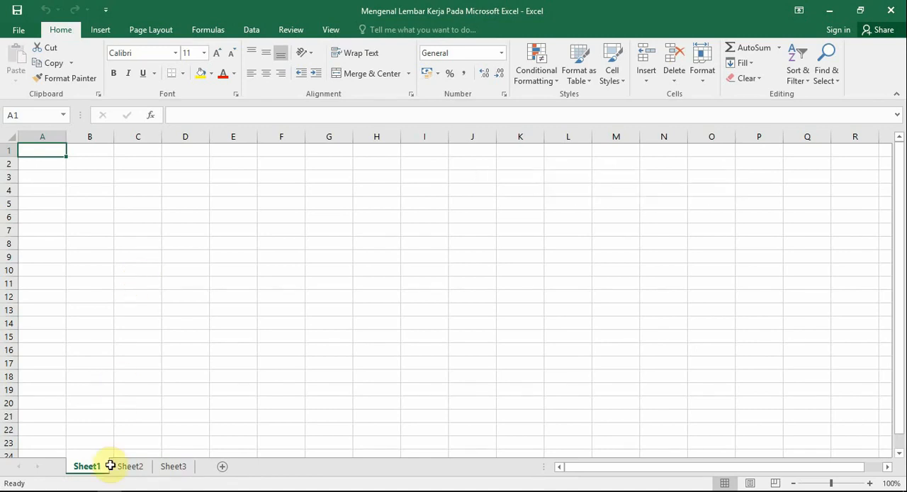
# Switch to File Explorer and open the workbook "Mengenal Lembar Kerja Pada Microsoft Excel" from the Microsoft Excel documents folder
pyautogui.click(94, 491)
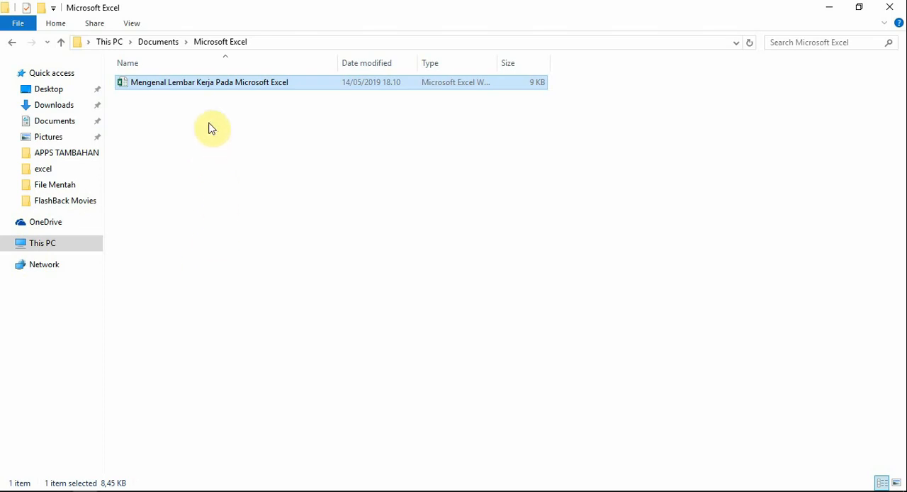
pyautogui.doubleClick(232, 83)
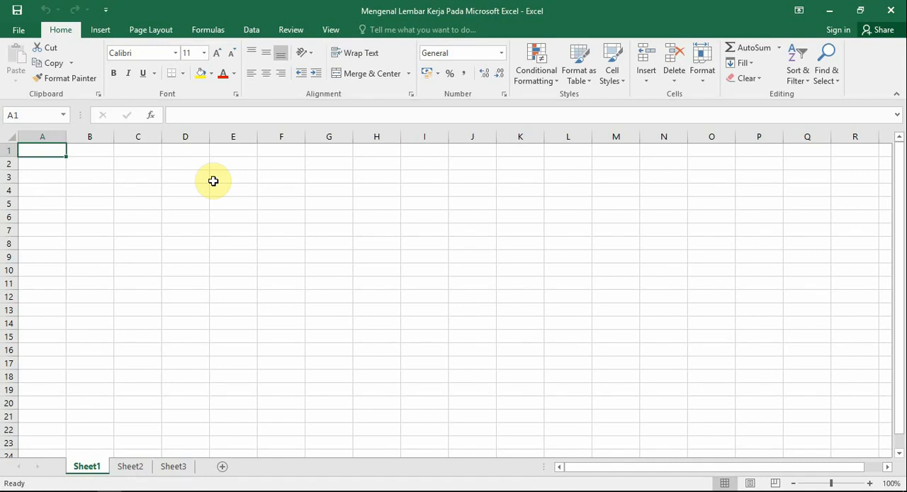
# Try entering "f" in cell D5, clear the entry again and select cell B2
pyautogui.click(188, 176)
pyautogui.click(489, 337)
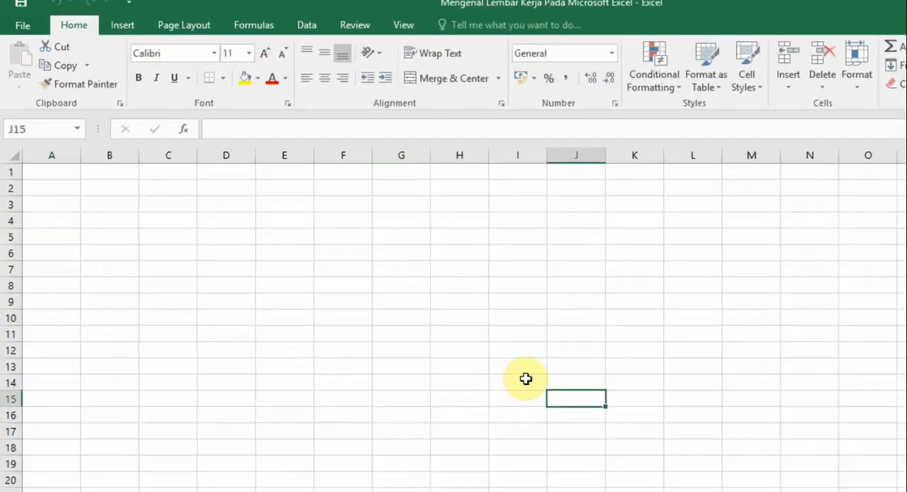
pyautogui.click(245, 236)
pyautogui.write('f')
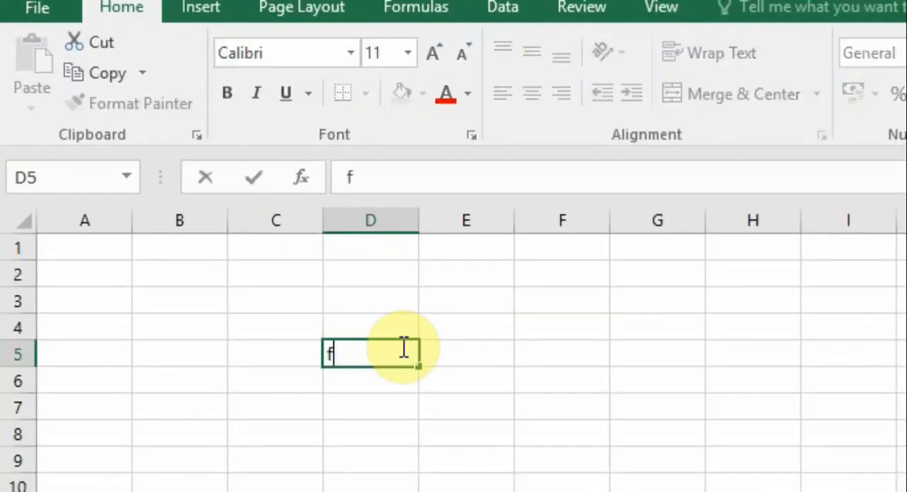
pyautogui.press('BackSpace')
pyautogui.click(215, 275)
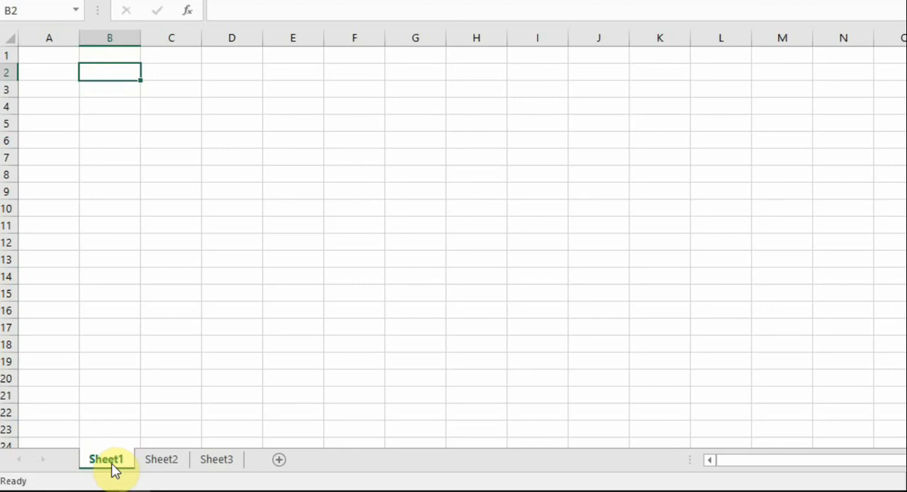
# Look at Sheet2, return to Sheet1 and rename that worksheet to "hal 1"
pyautogui.click(161, 461)
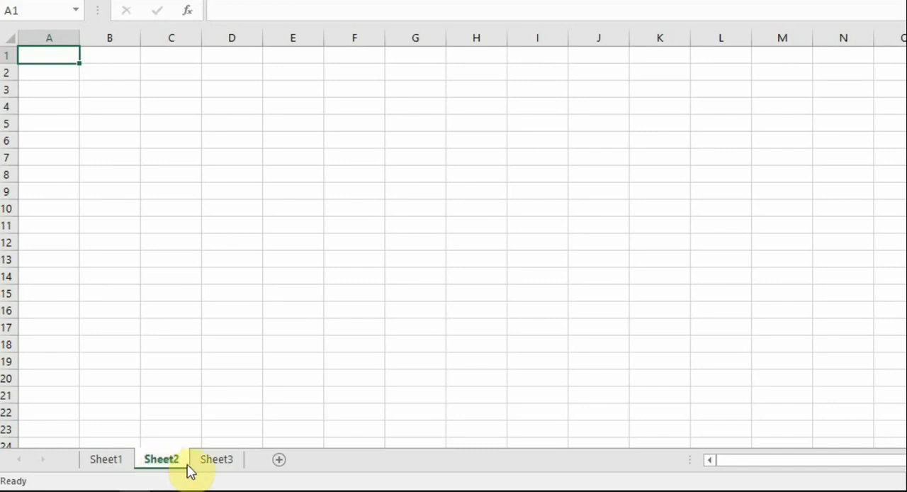
pyautogui.click(110, 461)
pyautogui.rightClick(117, 462)
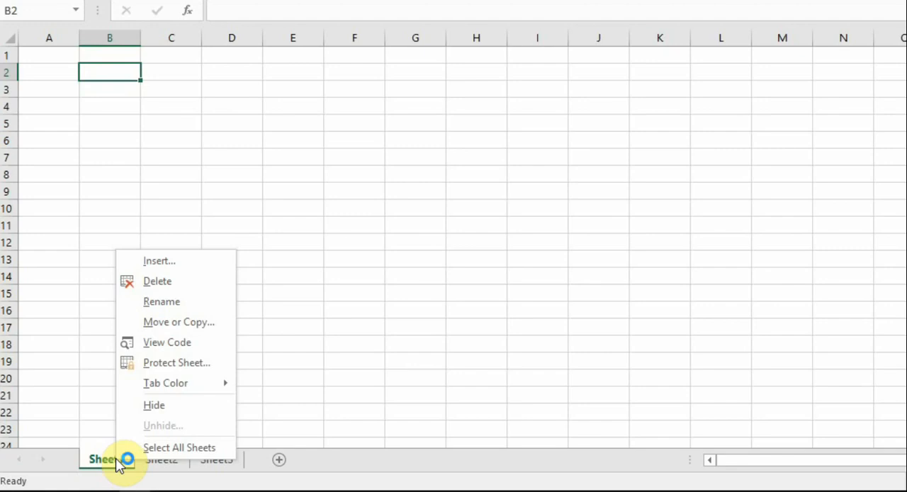
pyautogui.click(175, 302)
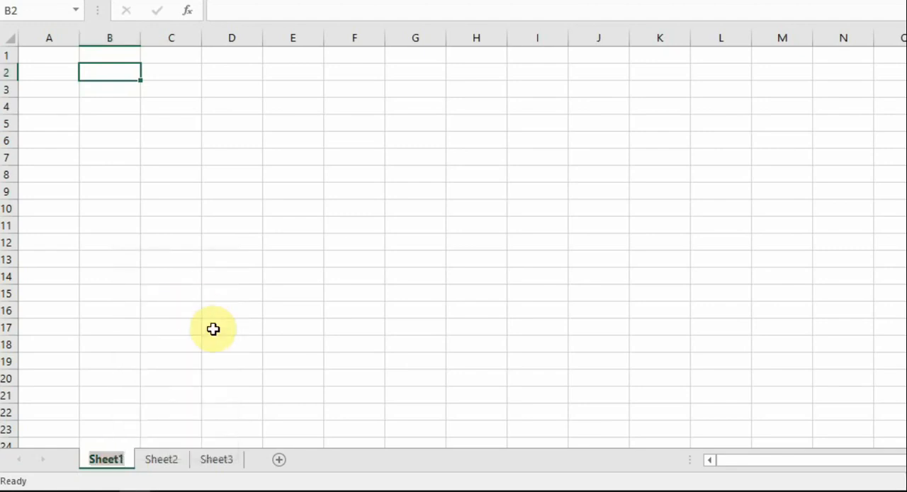
pyautogui.write('hal 1')
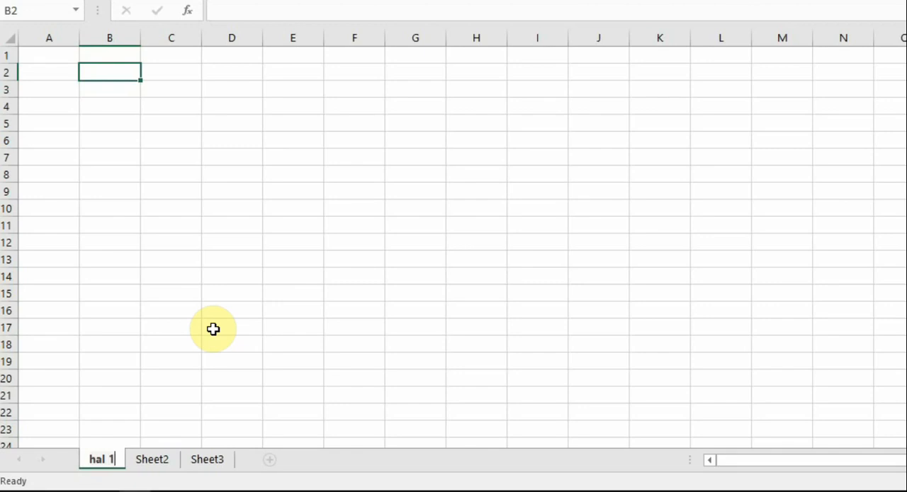
pyautogui.press('Return')
# Add a new worksheet directly after hal 1, and enter "a" in cell B2 of hal 1
pyautogui.click(271, 464)
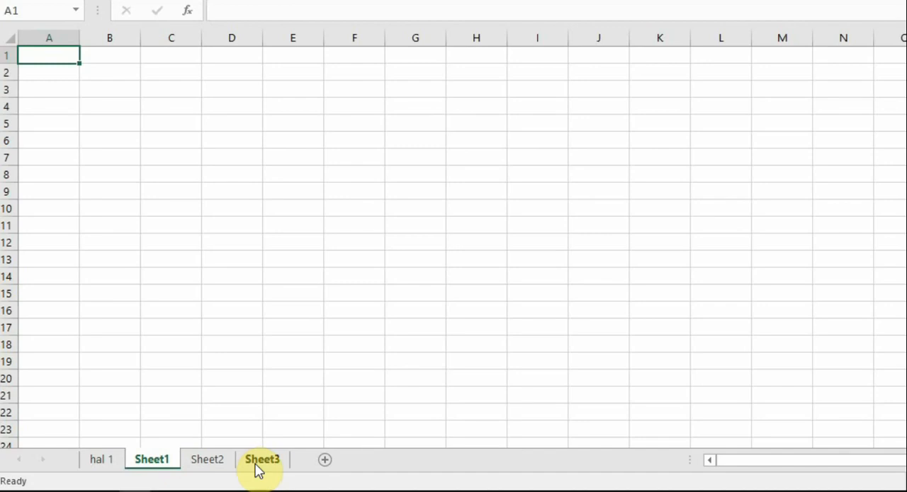
pyautogui.click(103, 460)
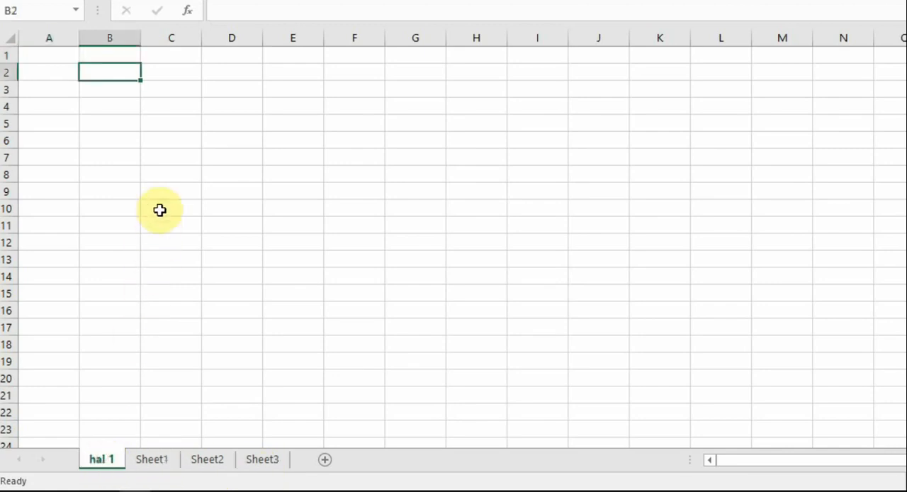
pyautogui.write('a')
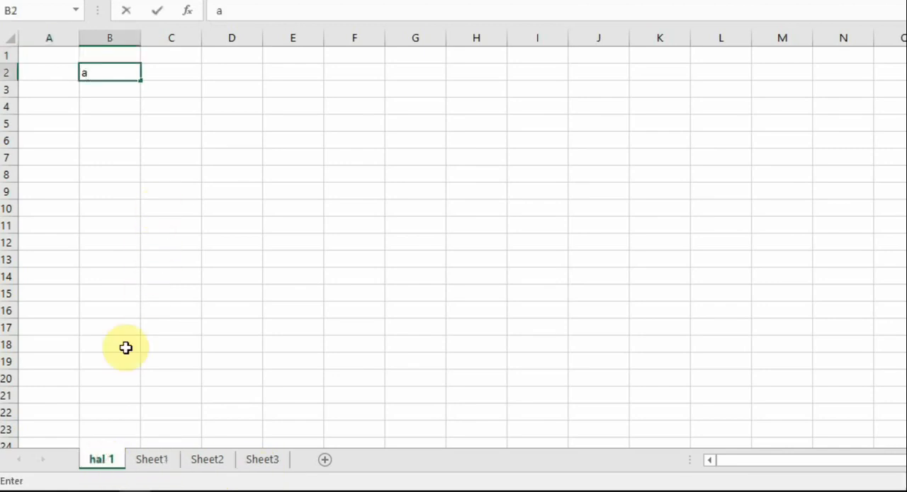
# Protect the hal 1 worksheet with a password, keeping the default permissions, and re-enter the password to confirm
pyautogui.rightClick(104, 460)
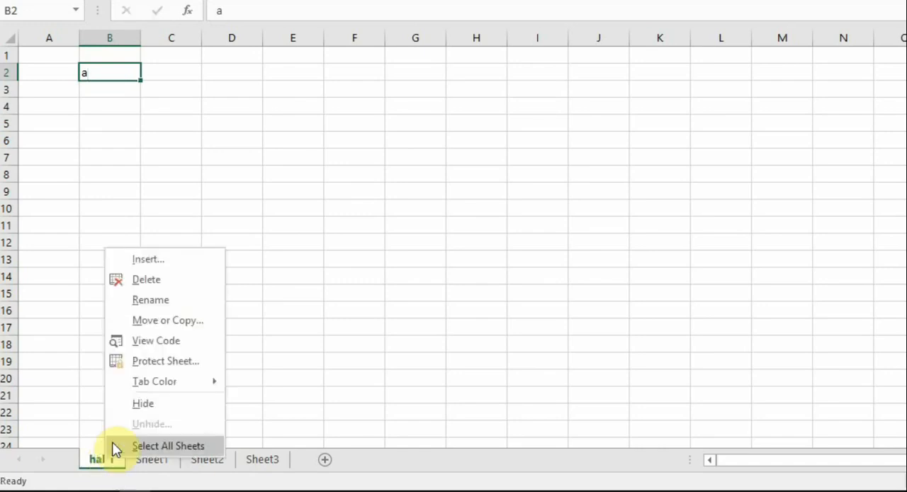
pyautogui.click(152, 362)
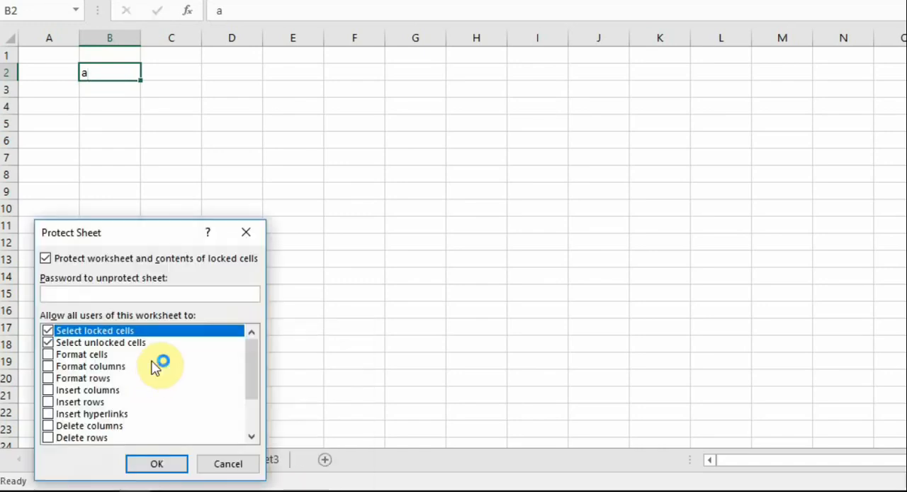
pyautogui.click(124, 293)
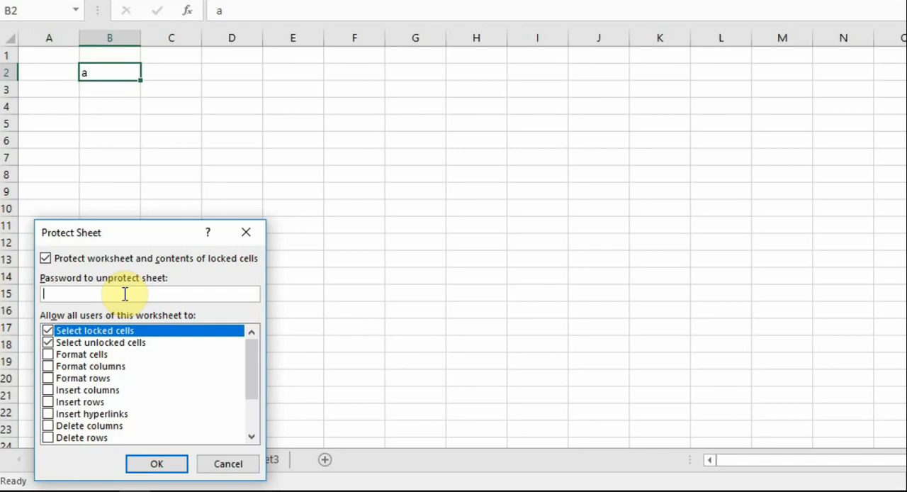
pyautogui.write('1')
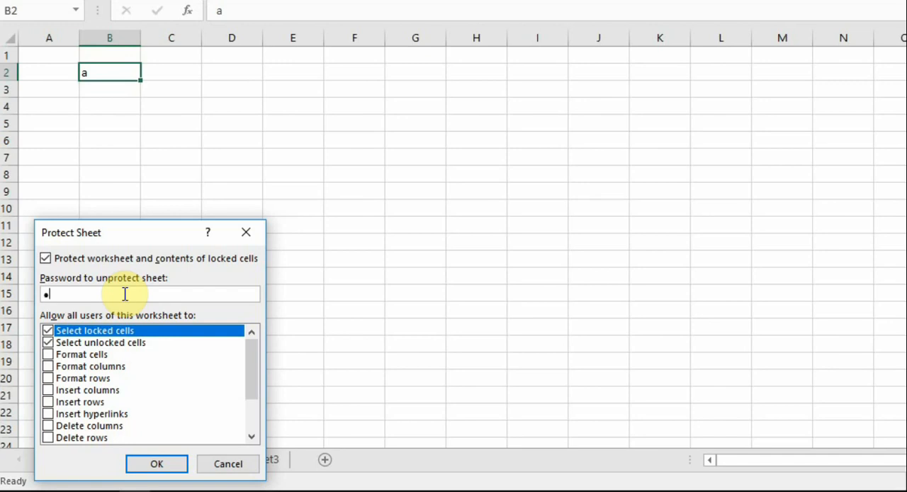
pyautogui.click(156, 465)
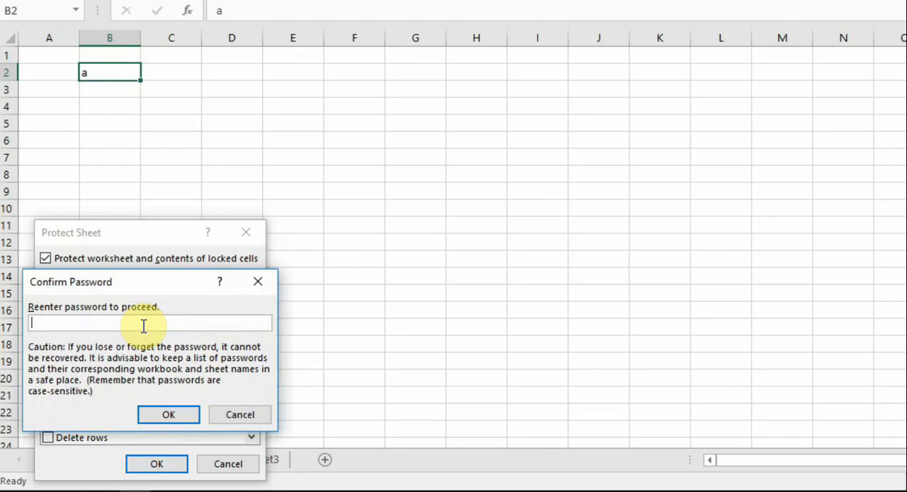
pyautogui.write('a')
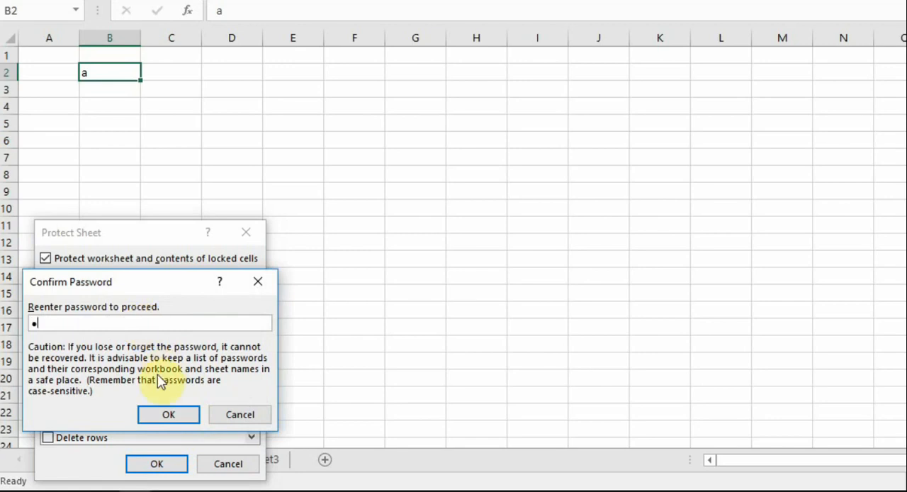
pyautogui.click(162, 411)
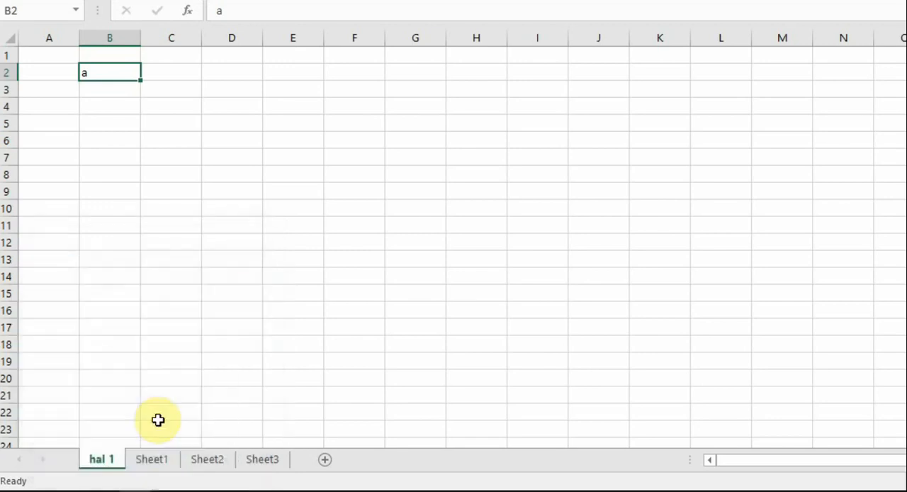
# Test the protection on hal 1 by trying to delete the content of cell B2 and to edit an empty cell
pyautogui.click(128, 225)
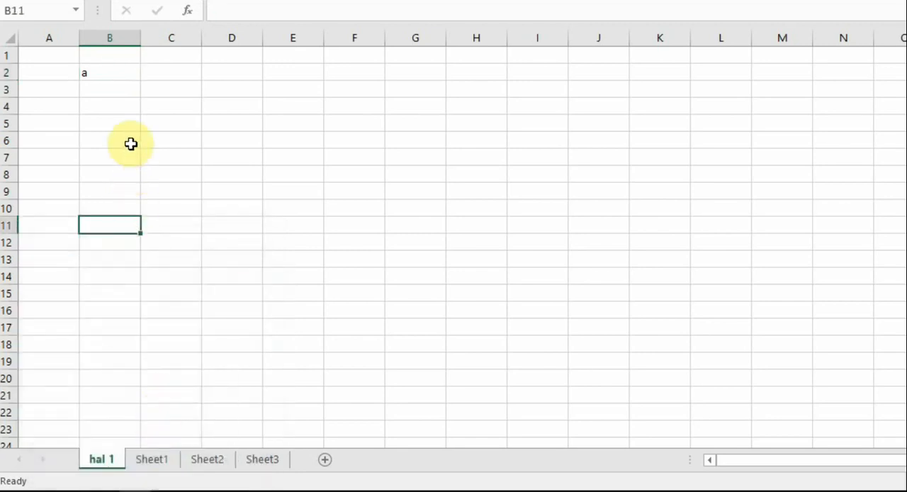
pyautogui.click(127, 74)
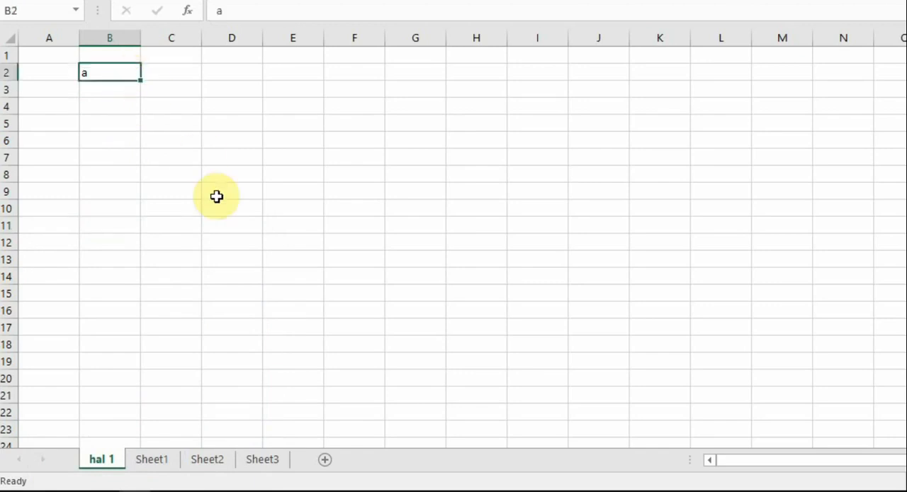
pyautogui.press('Delete')
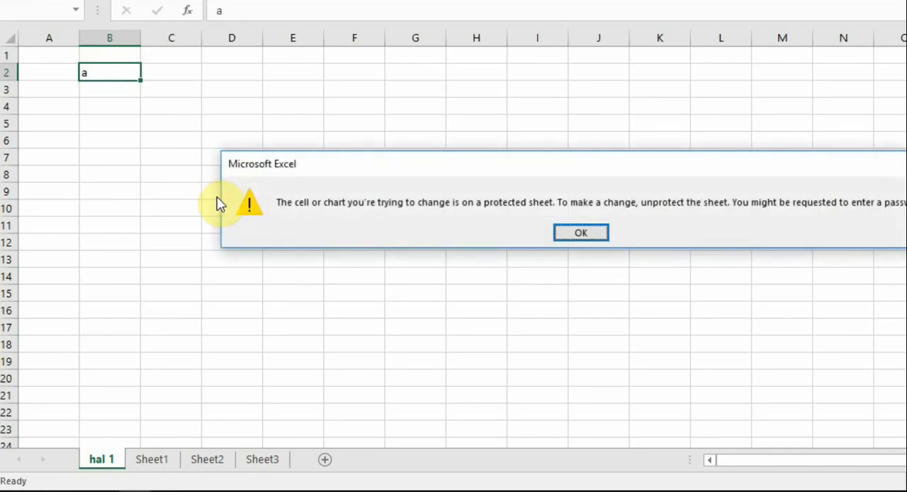
pyautogui.click(587, 233)
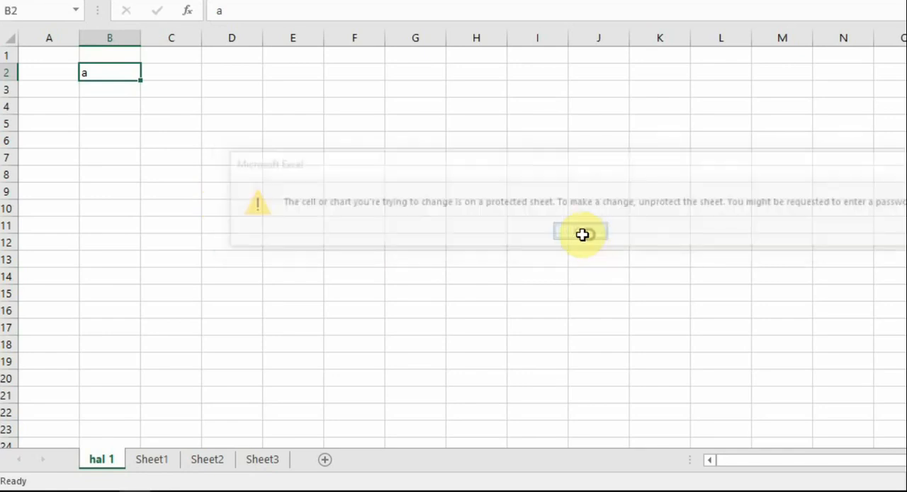
pyautogui.doubleClick(168, 134)
pyautogui.click(581, 232)
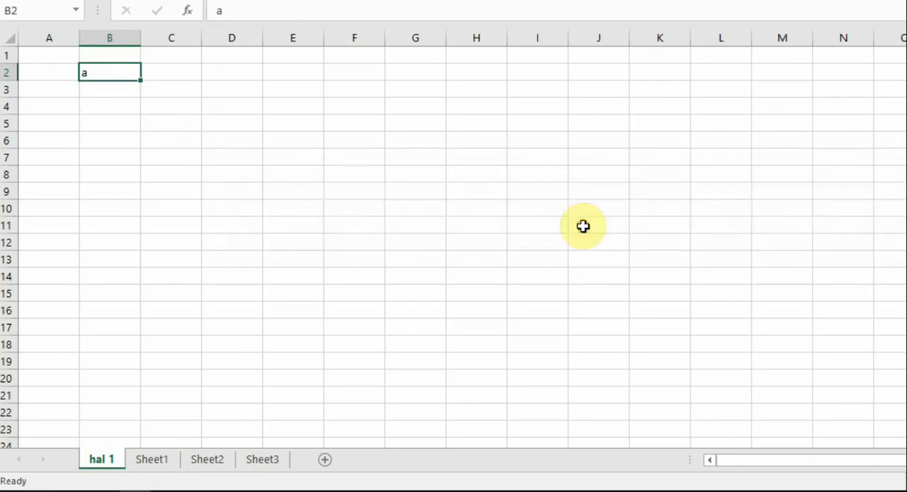
pyautogui.click(583, 225)
pyautogui.click(133, 73)
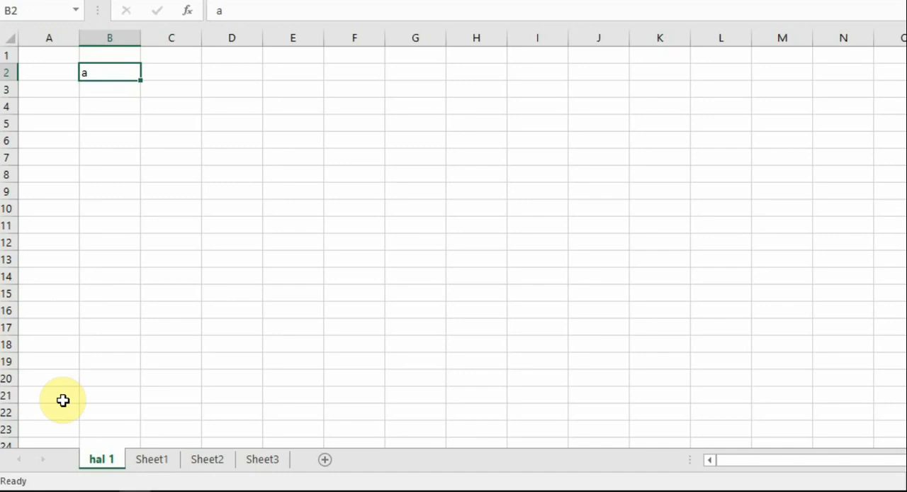
# Unprotect the hal 1 worksheet by entering the sheet password
pyautogui.rightClick(104, 466)
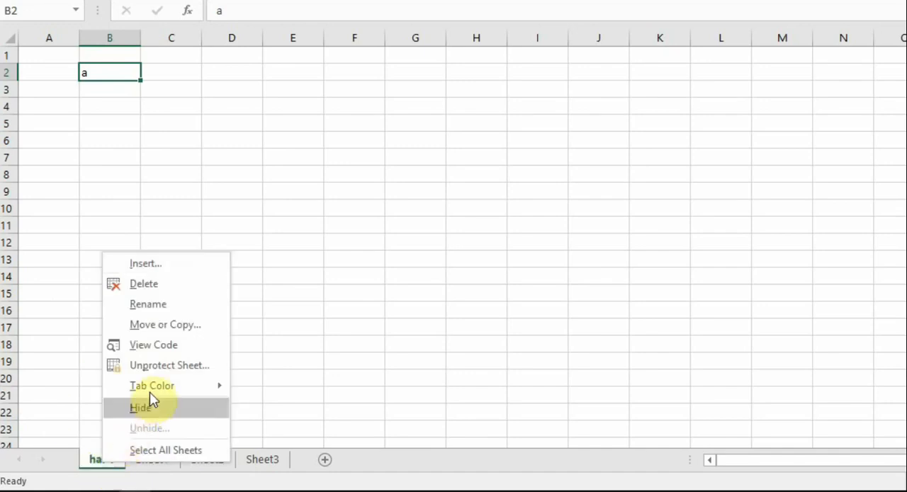
pyautogui.click(158, 367)
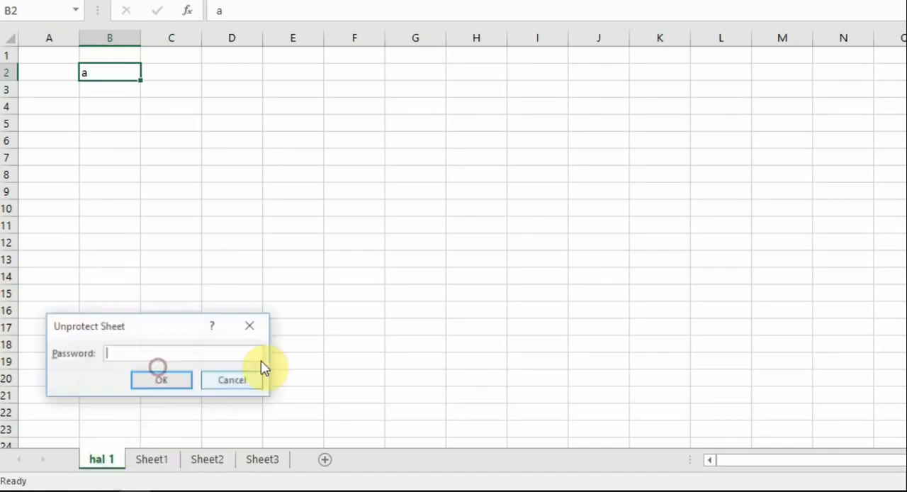
pyautogui.write('a')
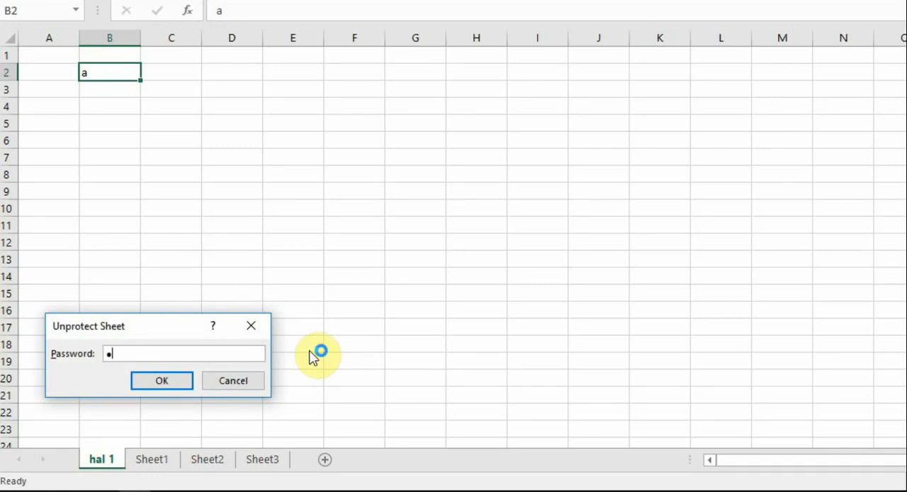
pyautogui.click(172, 381)
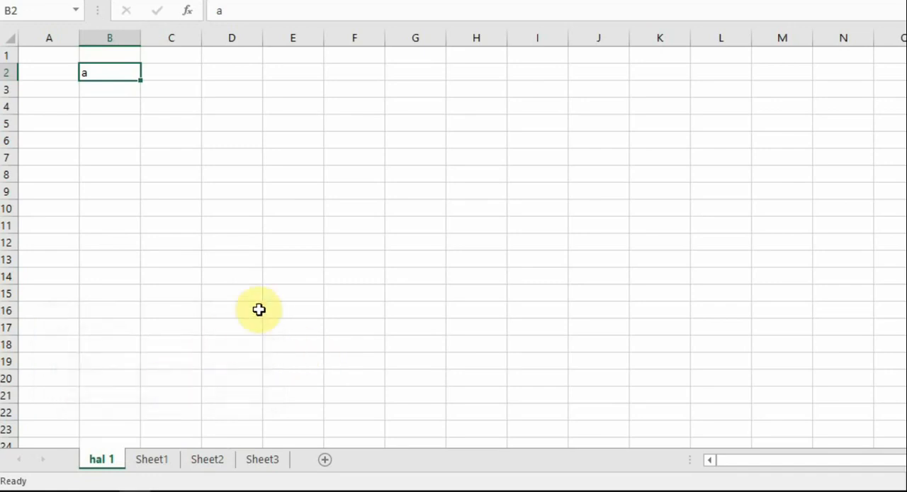
# Clear the content of cell B2 on the hal 1 worksheet
pyautogui.click(117, 153)
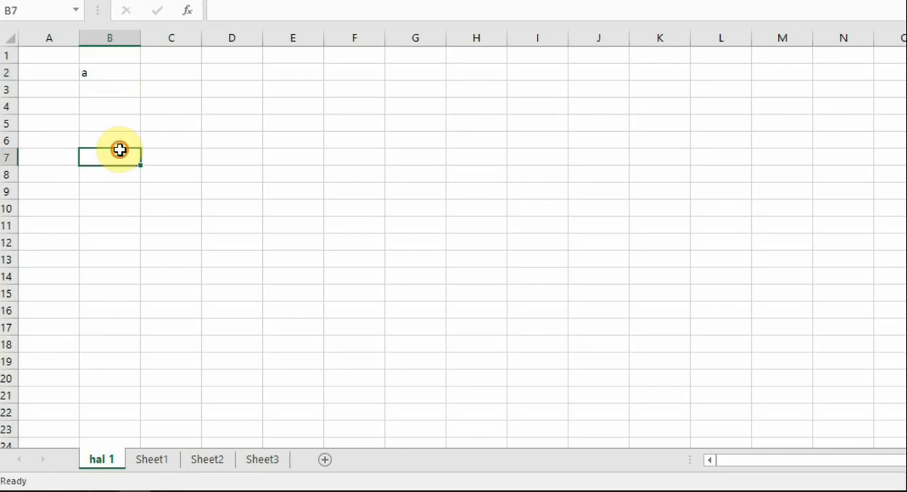
pyautogui.click(112, 67)
pyautogui.press('BackSpace')
pyautogui.press('Return')
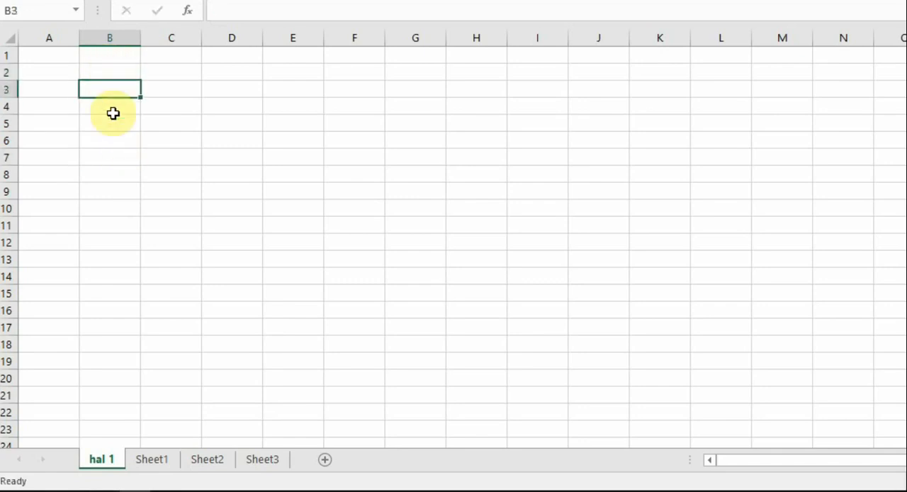
# Permanently delete the hal 1 worksheet from the workbook
pyautogui.rightClick(104, 460)
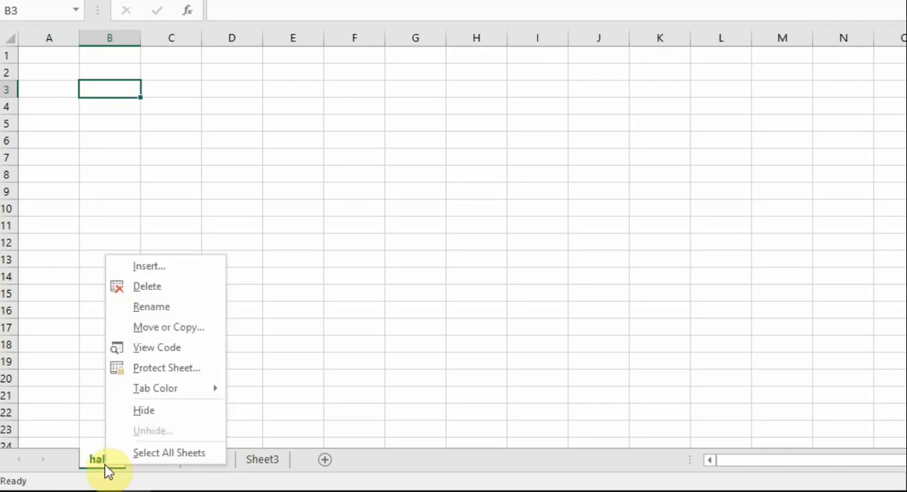
pyautogui.click(157, 287)
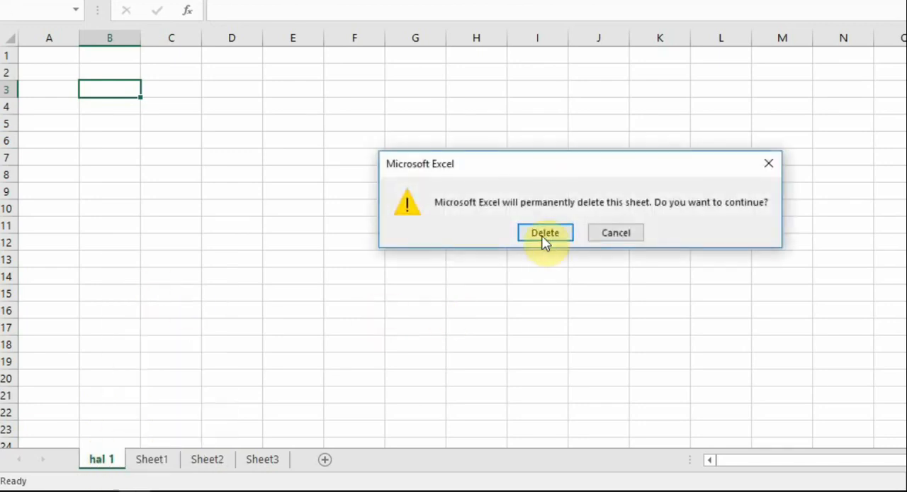
pyautogui.click(543, 236)
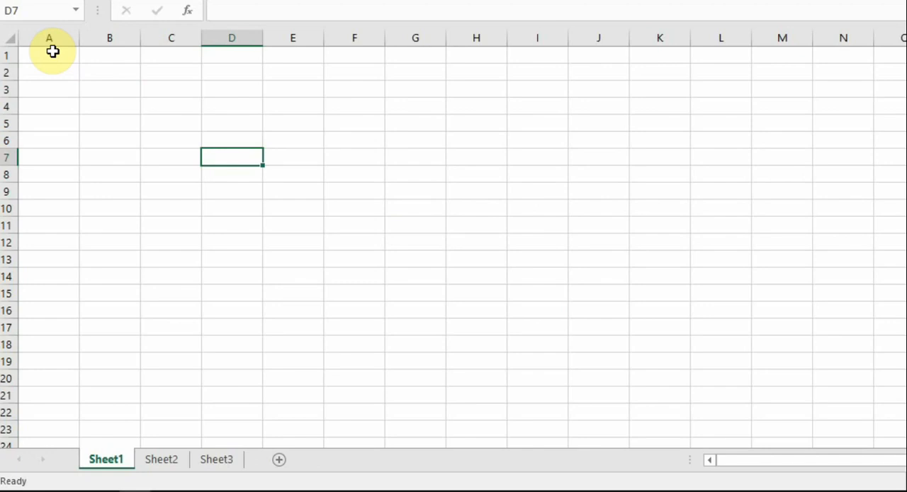
# Select the entire columns A, B and C one after another on Sheet1
pyautogui.moveTo(52, 51); pyautogui.dragTo(901, 481)
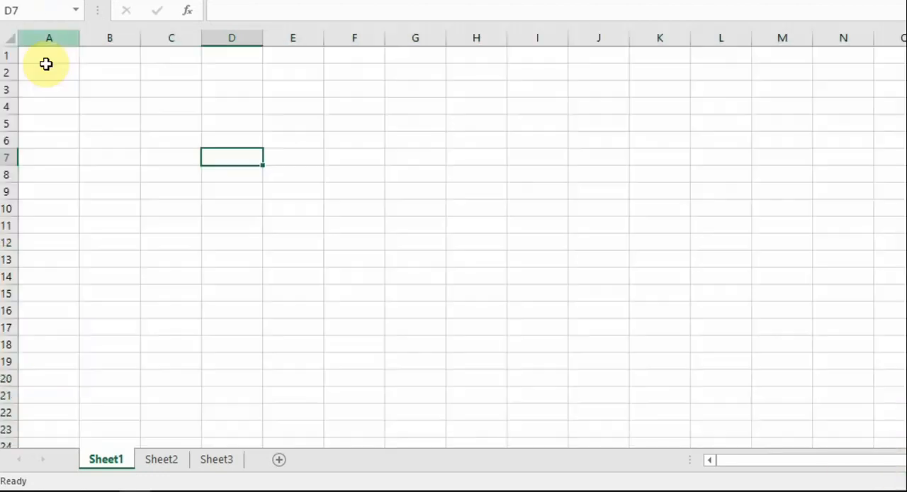
pyautogui.click(44, 36)
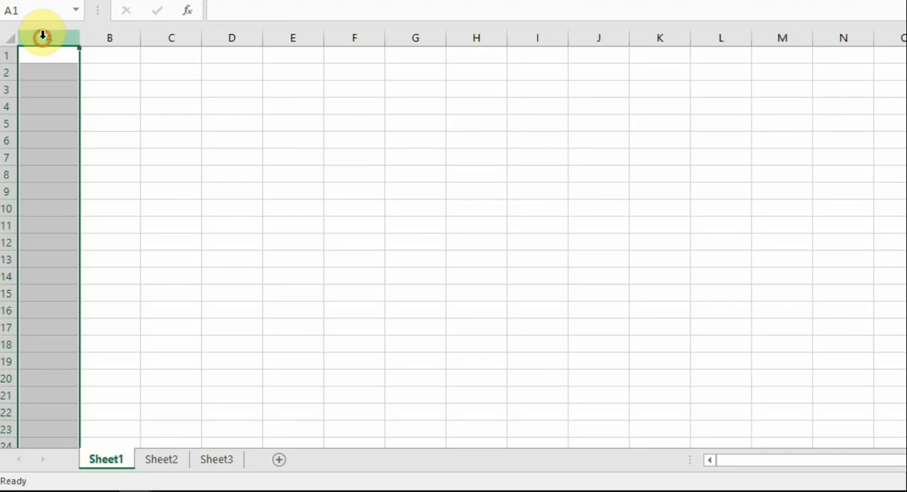
pyautogui.click(121, 37)
pyautogui.click(166, 38)
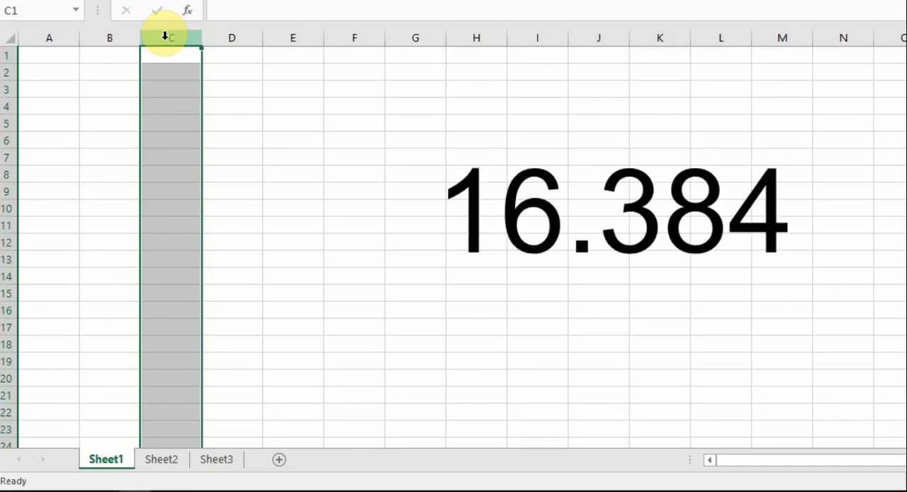
# Select the entire rows 1, 2 and 3 one after another on Sheet1
pyautogui.click(6, 56)
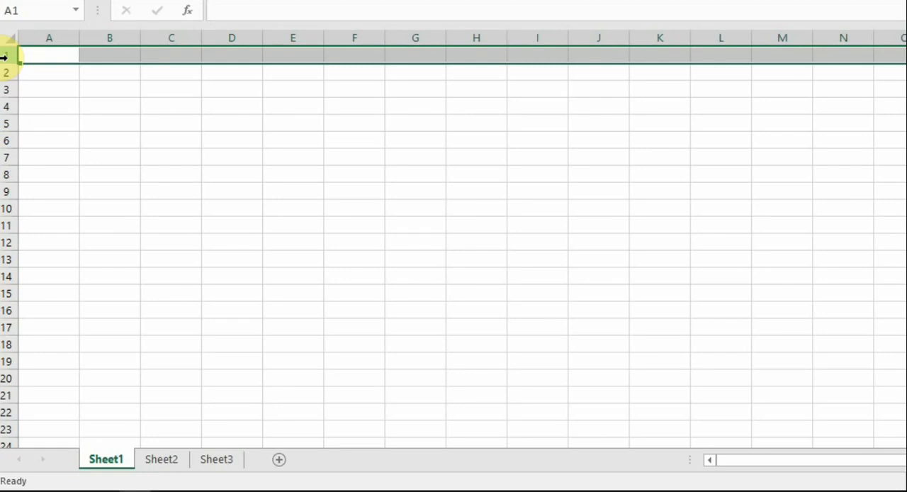
pyautogui.click(4, 73)
pyautogui.click(3, 87)
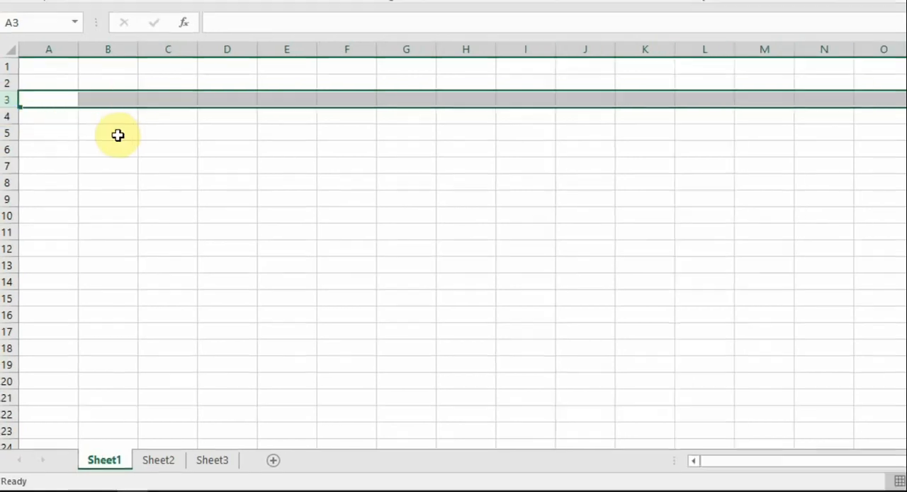
# Show cell B5 as the intersection of column B and row 5 by selecting the column, the row and the cell
pyautogui.click(113, 125)
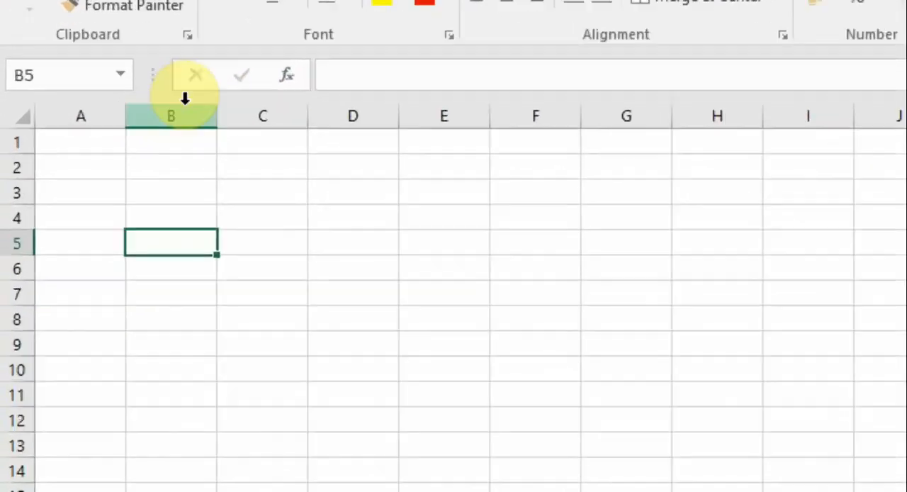
pyautogui.click(92, 136)
pyautogui.click(17, 243)
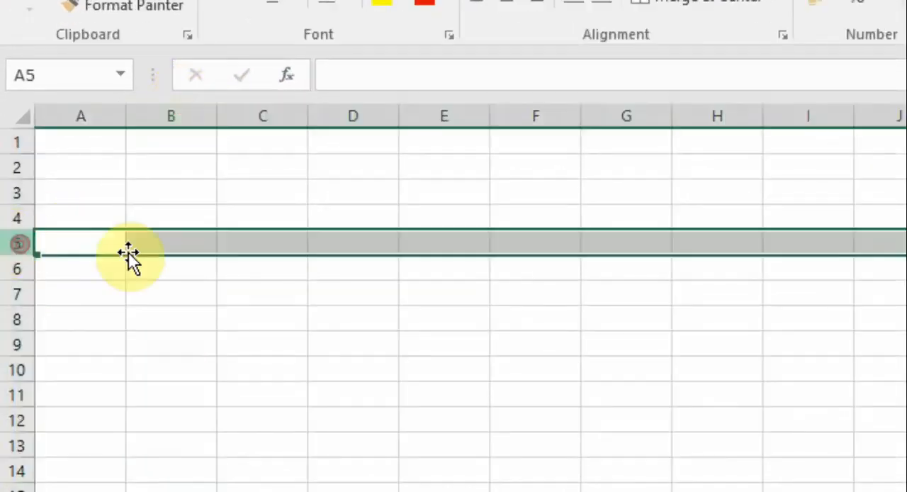
pyautogui.click(166, 245)
pyautogui.doubleClick(161, 245)
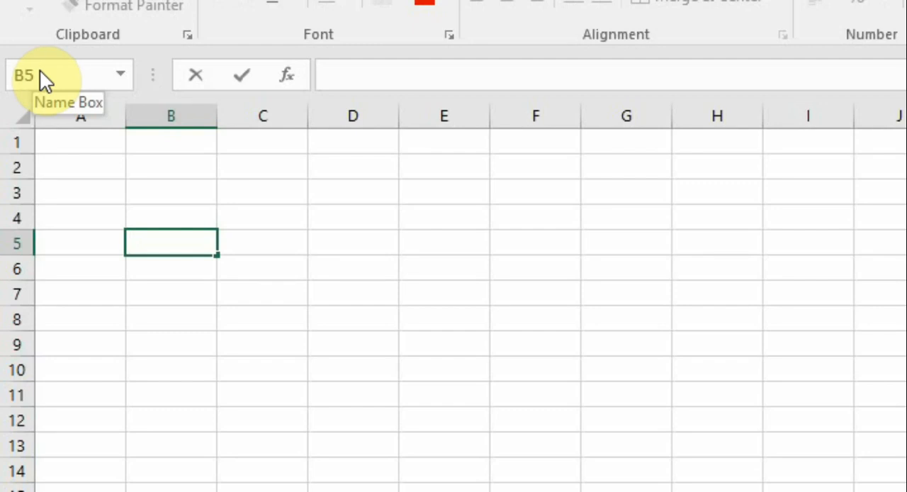
# Select cell A1 and extend the selection to the range A1:E5
pyautogui.click(103, 146)
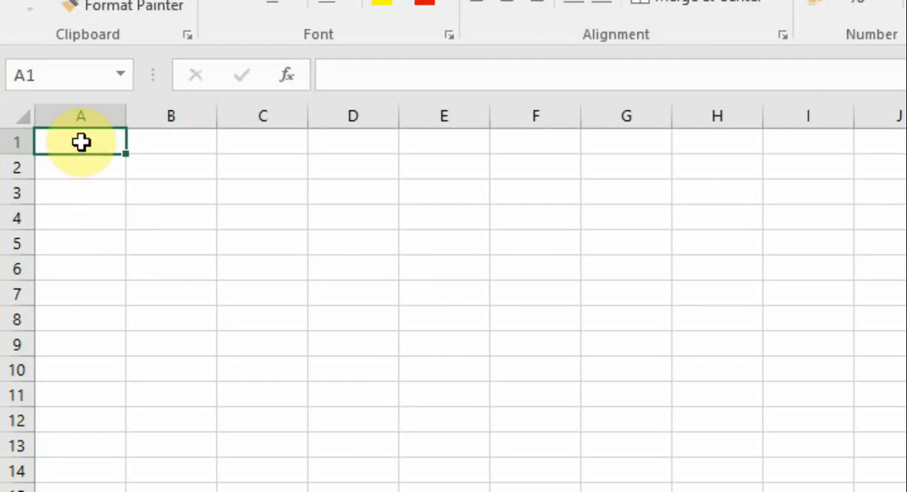
pyautogui.moveTo(81, 142); pyautogui.dragTo(468, 243)
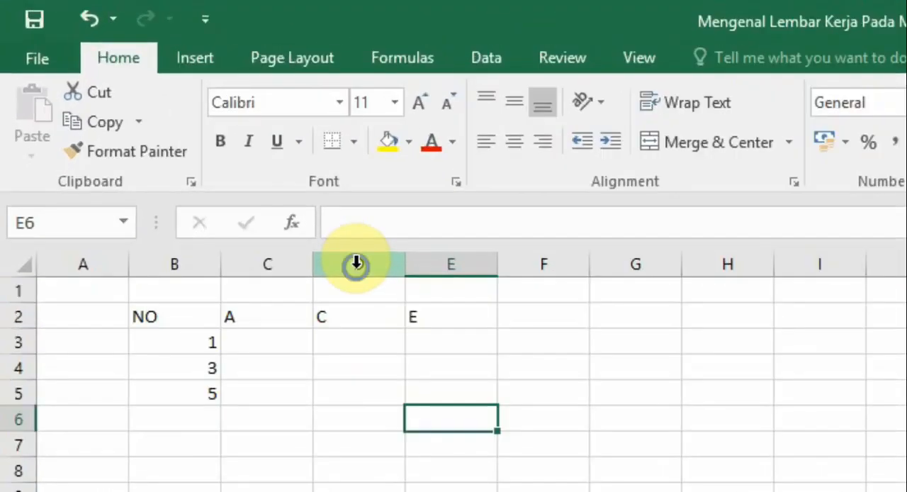
# Insert a column between headers A and C and enter B in cell D2
pyautogui.rightClick(356, 263)
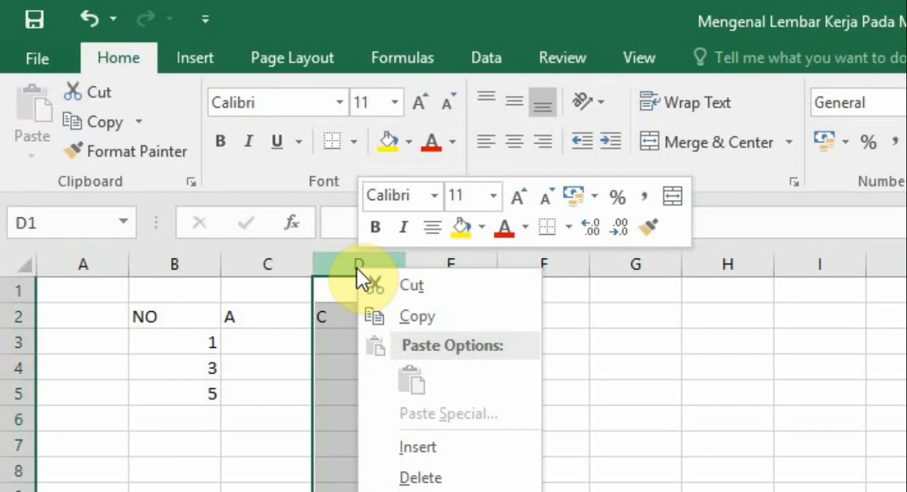
pyautogui.click(446, 449)
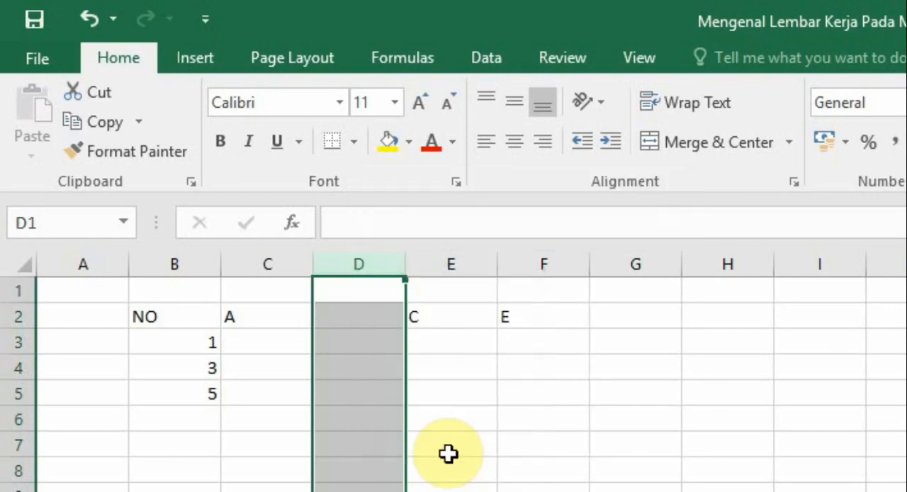
pyautogui.click(449, 453)
pyautogui.click(350, 320)
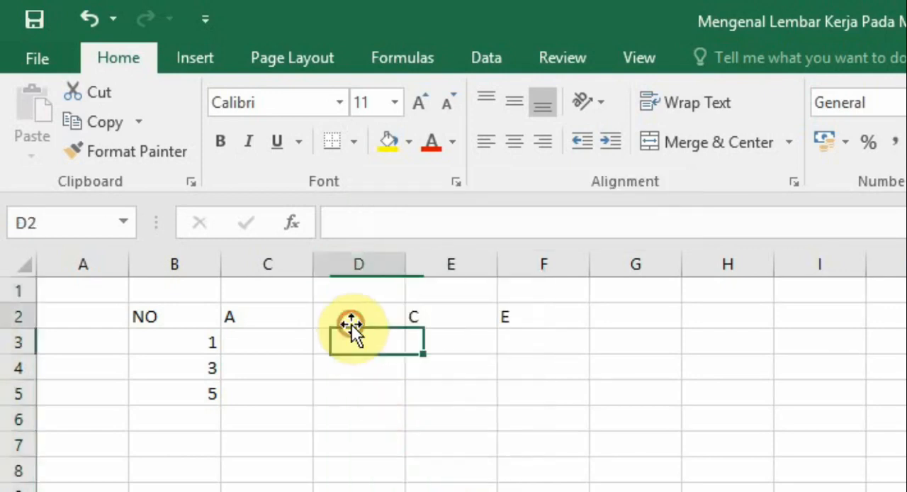
pyautogui.write('B')
pyautogui.click(563, 377)
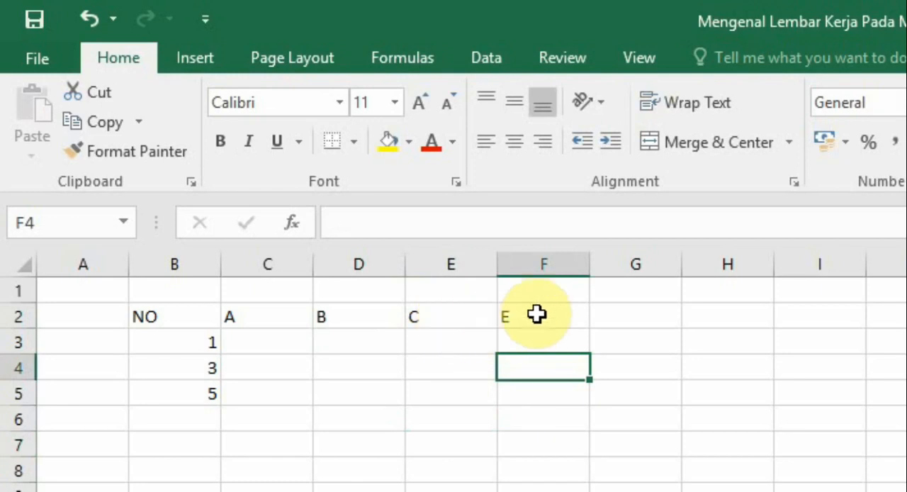
# Insert a column between headers C and E and enter D in cell F2
pyautogui.rightClick(544, 263)
pyautogui.click(616, 443)
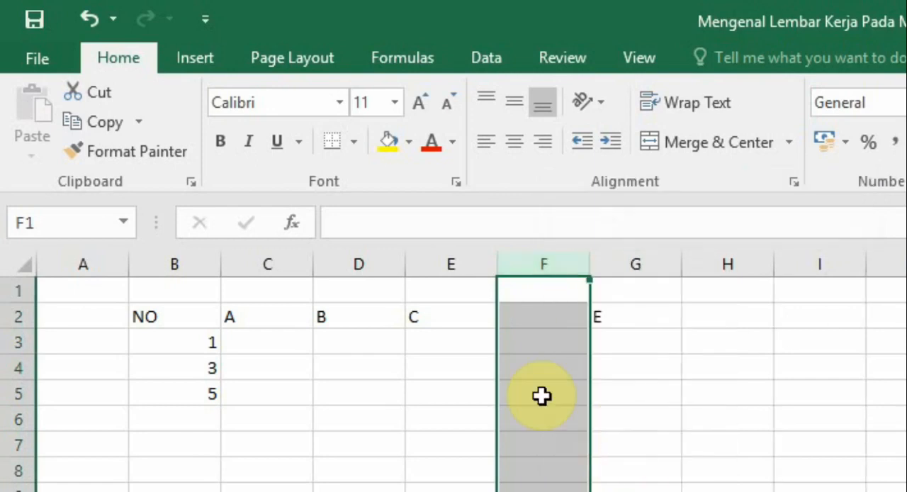
pyautogui.click(535, 308)
pyautogui.write('D')
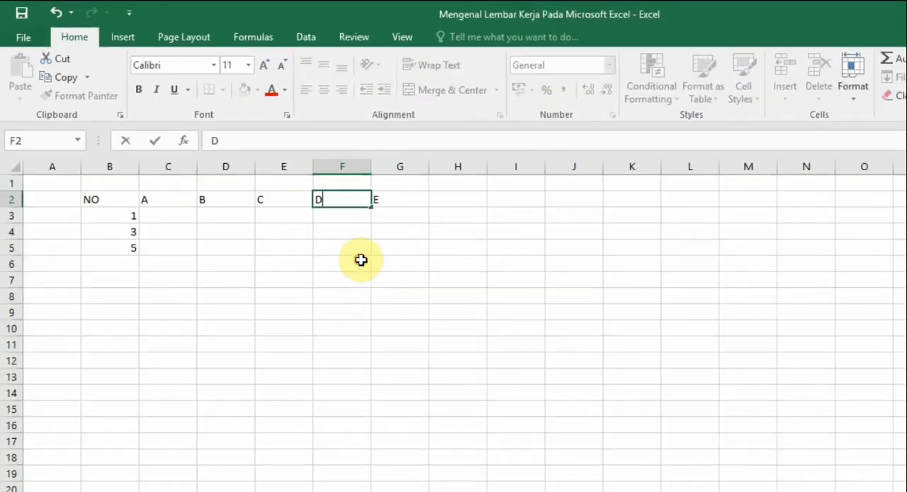
pyautogui.click(581, 418)
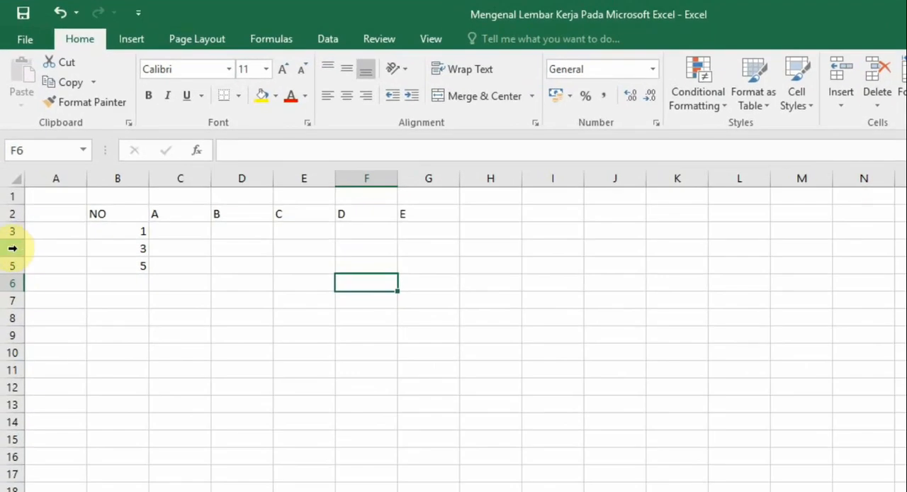
# Insert a row between numbers 1 and 3 and enter 2 in cell B4
pyautogui.rightClick(13, 248)
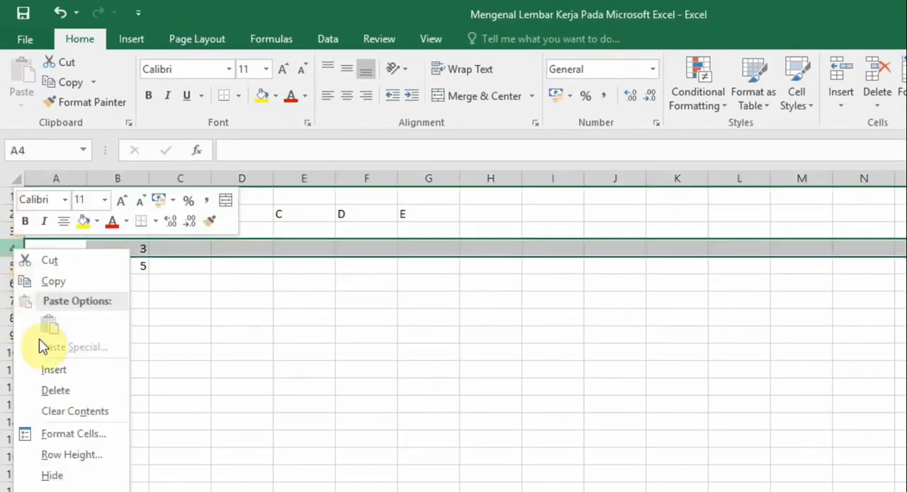
pyautogui.click(50, 369)
pyautogui.click(204, 366)
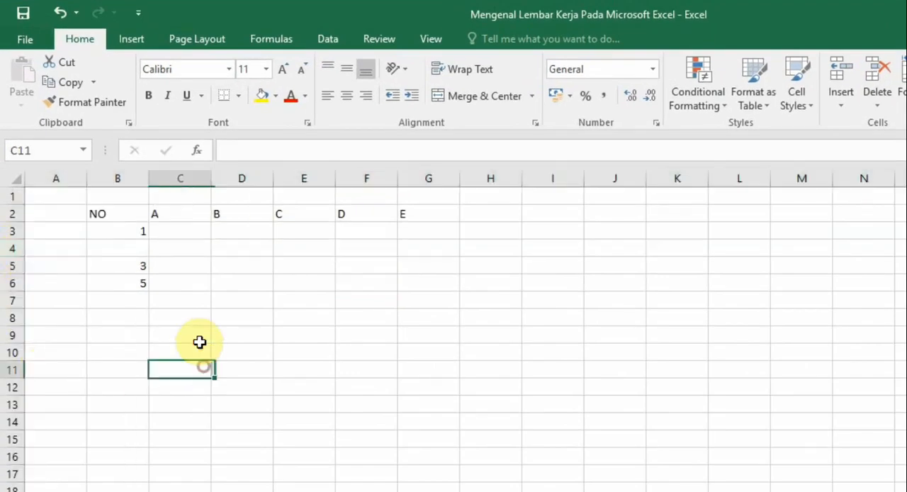
pyautogui.click(143, 249)
pyautogui.write('2')
pyautogui.click(211, 338)
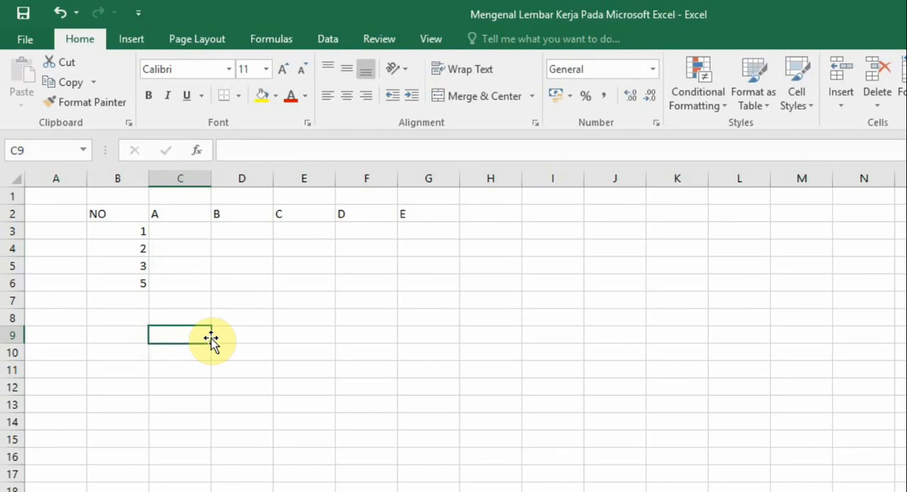
# Insert a row between numbers 3 and 5 and enter 4 in cell B6
pyautogui.click(7, 284)
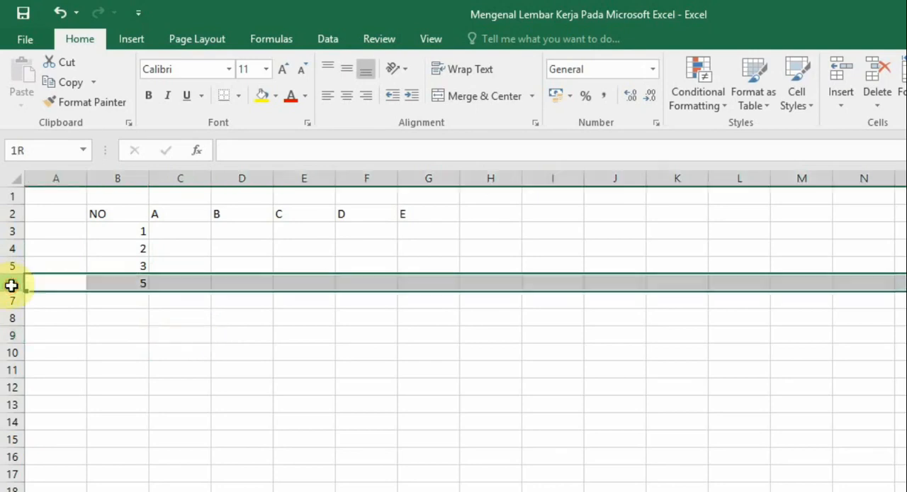
pyautogui.rightClick(7, 284)
pyautogui.click(54, 408)
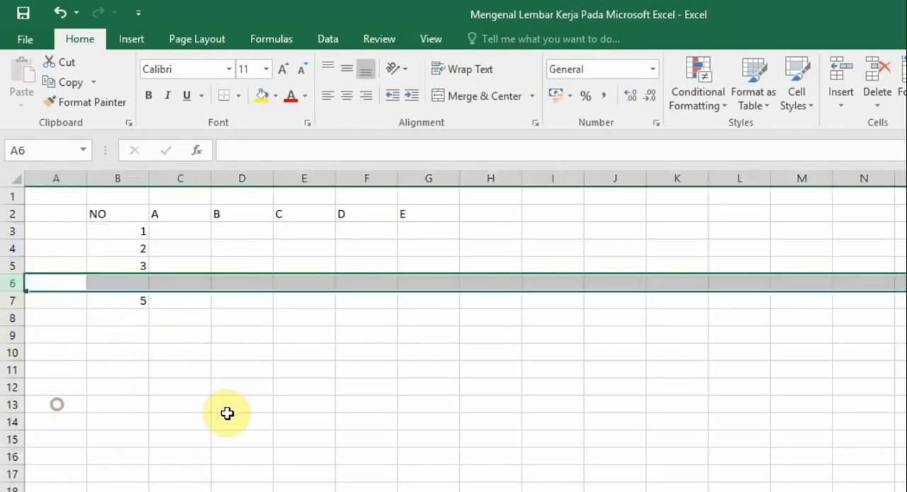
pyautogui.click(229, 411)
pyautogui.click(140, 285)
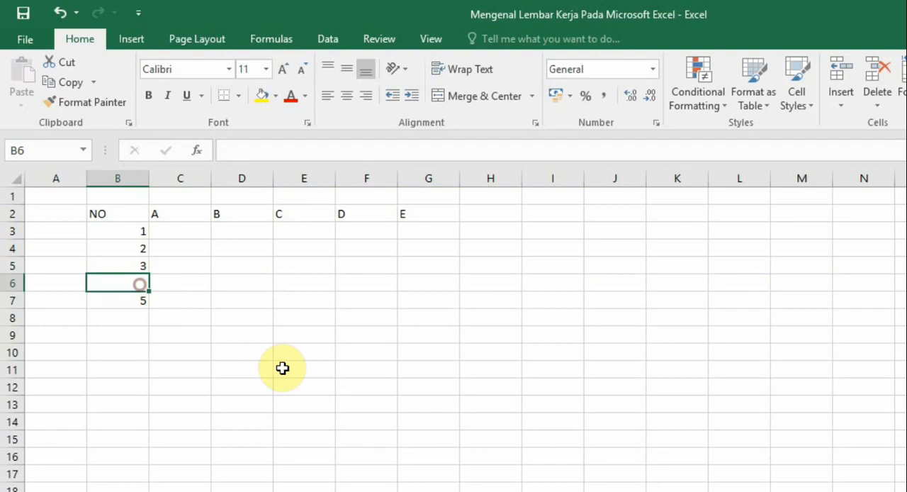
pyautogui.write('4')
pyautogui.click(350, 423)
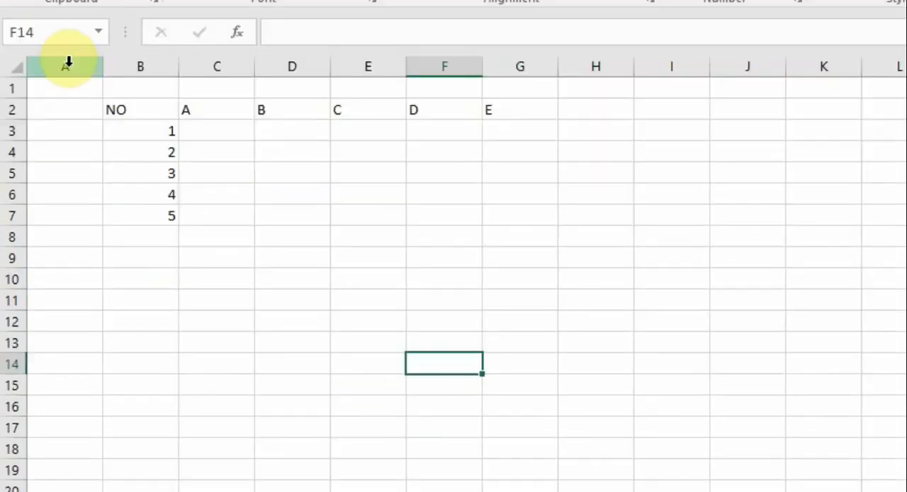
# Delete the empty column A in front of the NO column
pyautogui.rightClick(65, 63)
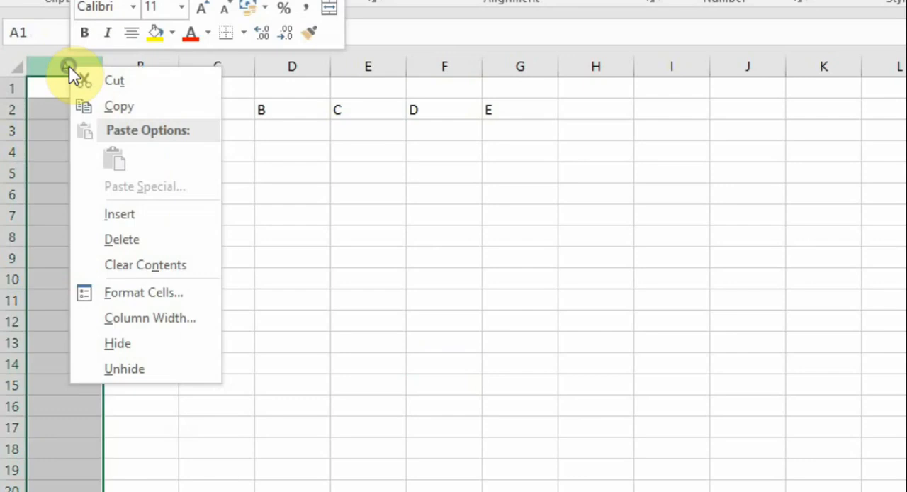
pyautogui.click(139, 237)
pyautogui.click(296, 294)
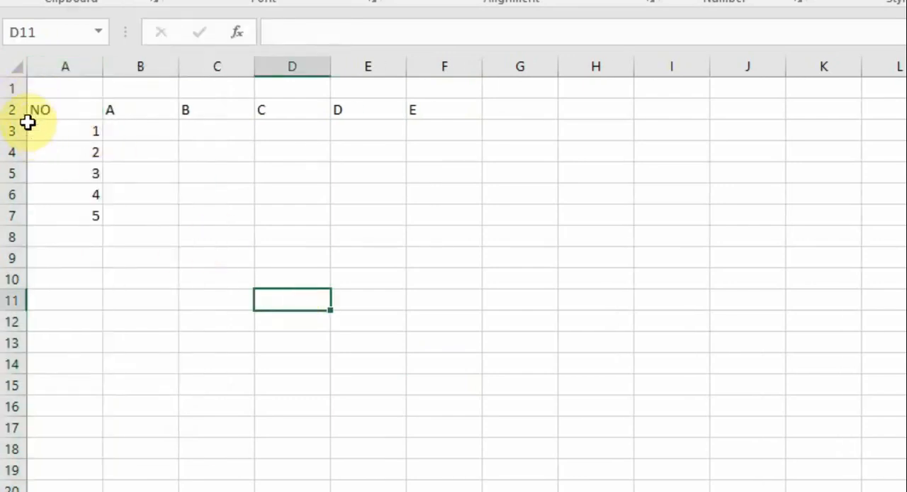
# Delete the empty row 1 above the header row
pyautogui.click(4, 89)
pyautogui.rightClick(3, 89)
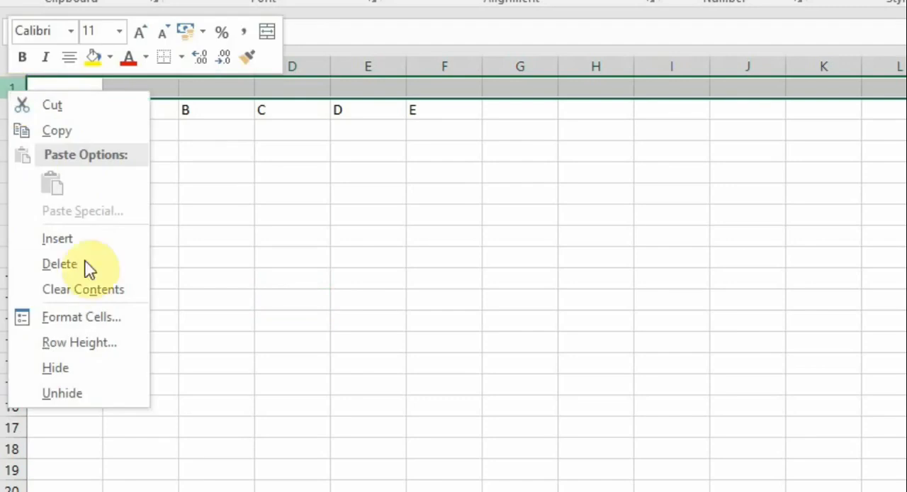
pyautogui.click(92, 265)
pyautogui.click(361, 277)
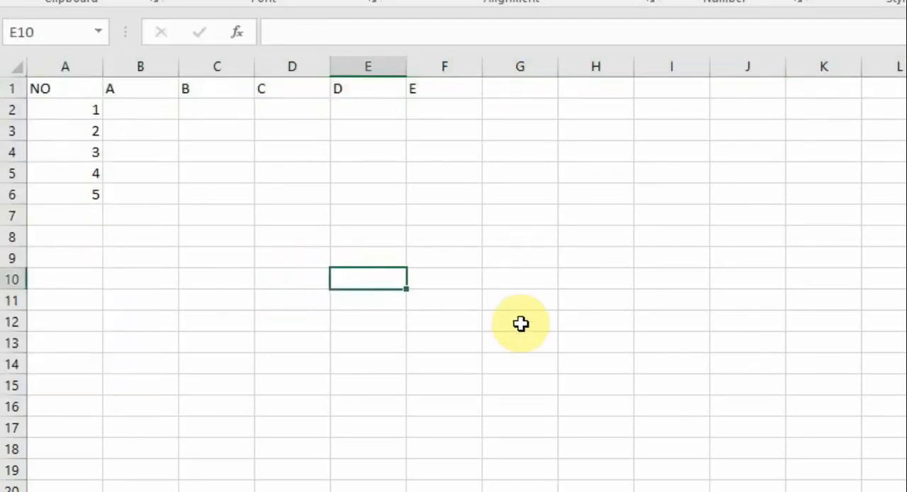
# Widen column E, and narrow columns B through F together to one equal width
pyautogui.moveTo(408, 70); pyautogui.dragTo(435, 68)
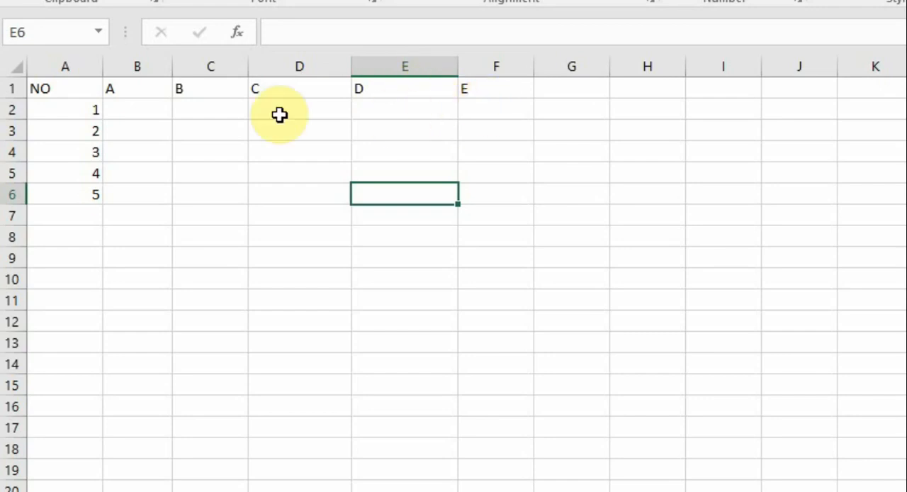
pyautogui.moveTo(138, 61); pyautogui.dragTo(489, 71)
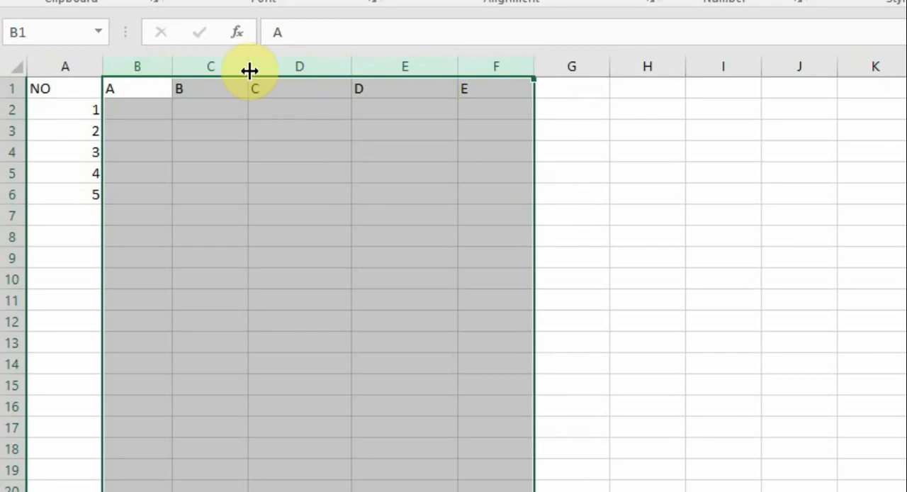
pyautogui.moveTo(250, 70); pyautogui.dragTo(241, 74)
pyautogui.moveTo(227, 79); pyautogui.dragTo(225, 78)
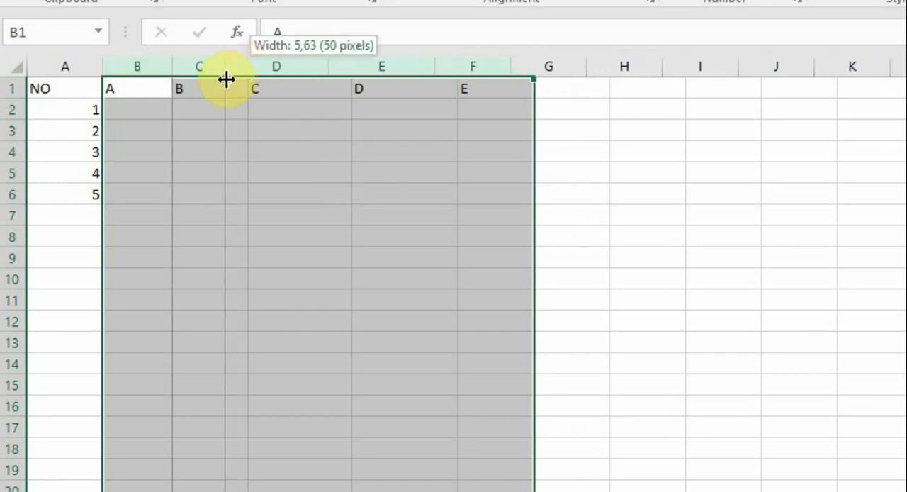
pyautogui.moveTo(225, 79); pyautogui.dragTo(220, 78)
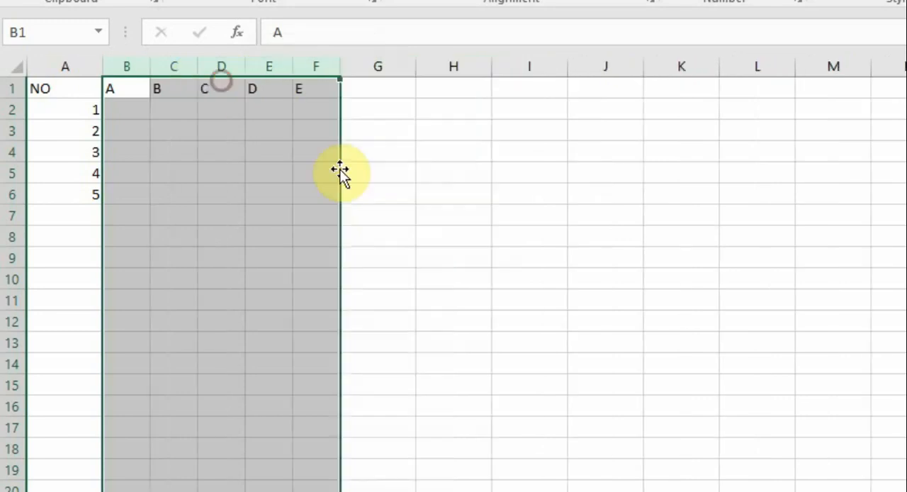
pyautogui.click(421, 267)
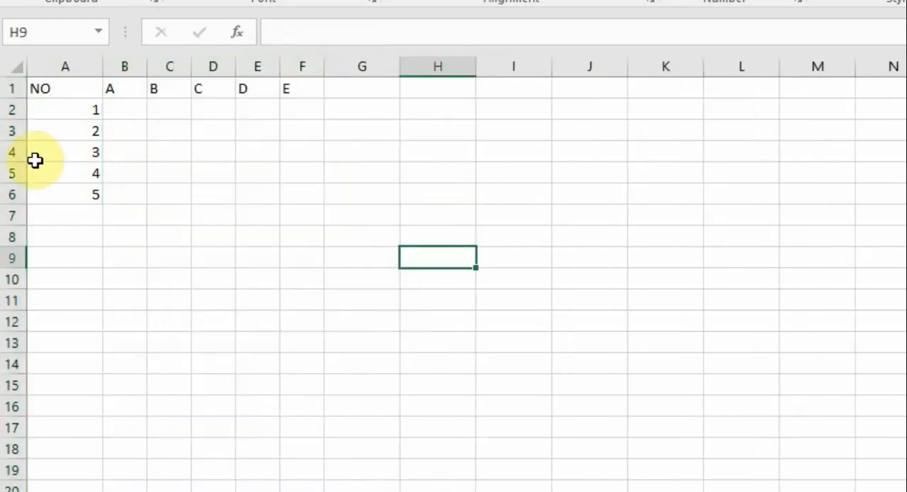
# Increase the height of rows 2 through 6 together to one equal height
pyautogui.moveTo(4, 109); pyautogui.dragTo(7, 193)
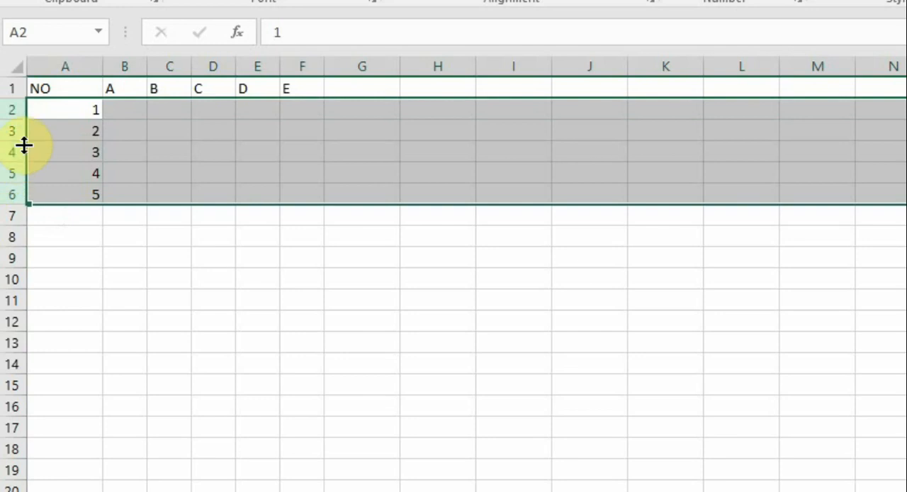
pyautogui.moveTo(24, 146); pyautogui.dragTo(22, 165)
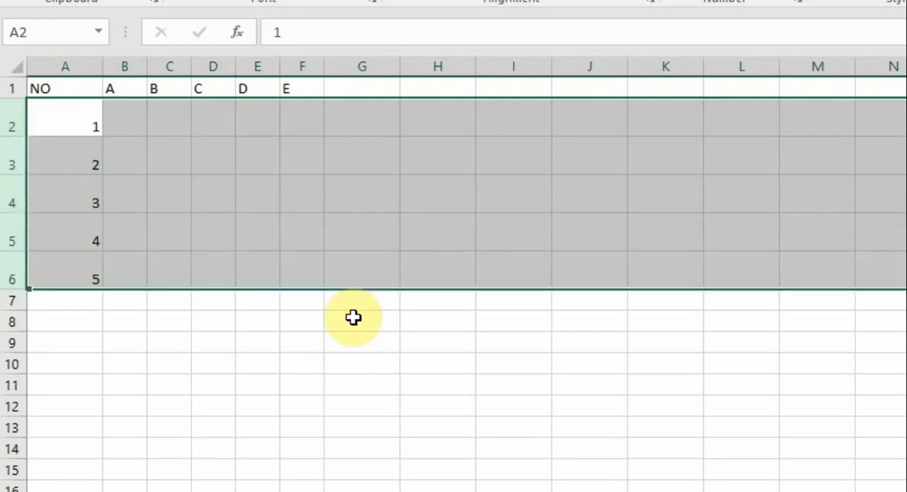